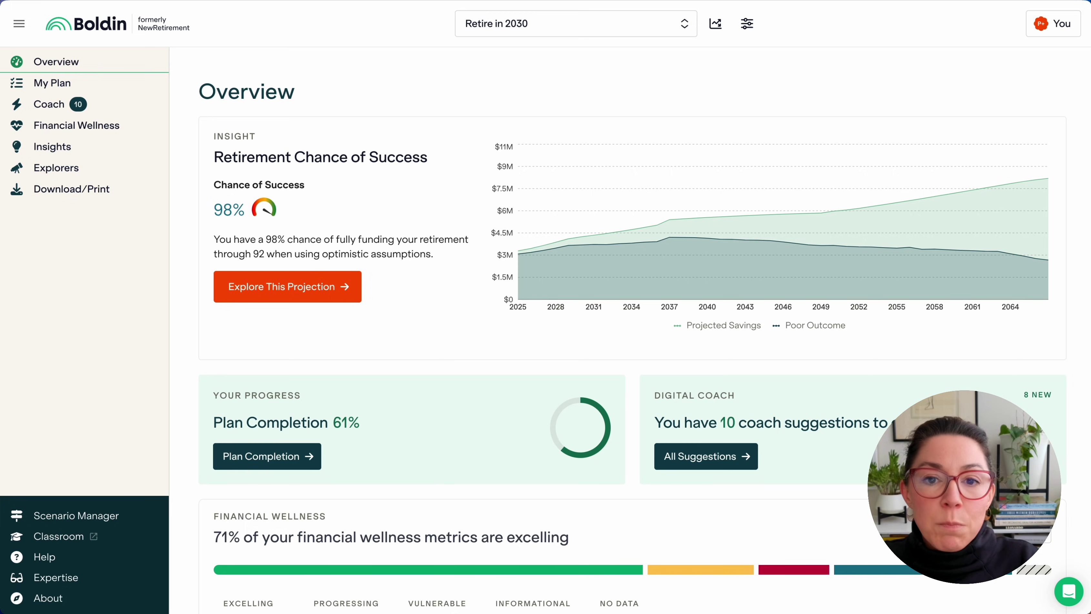
# Step: Open Profile and Goals in the plan and expand the Basic Info section
pyautogui.click(65, 84)
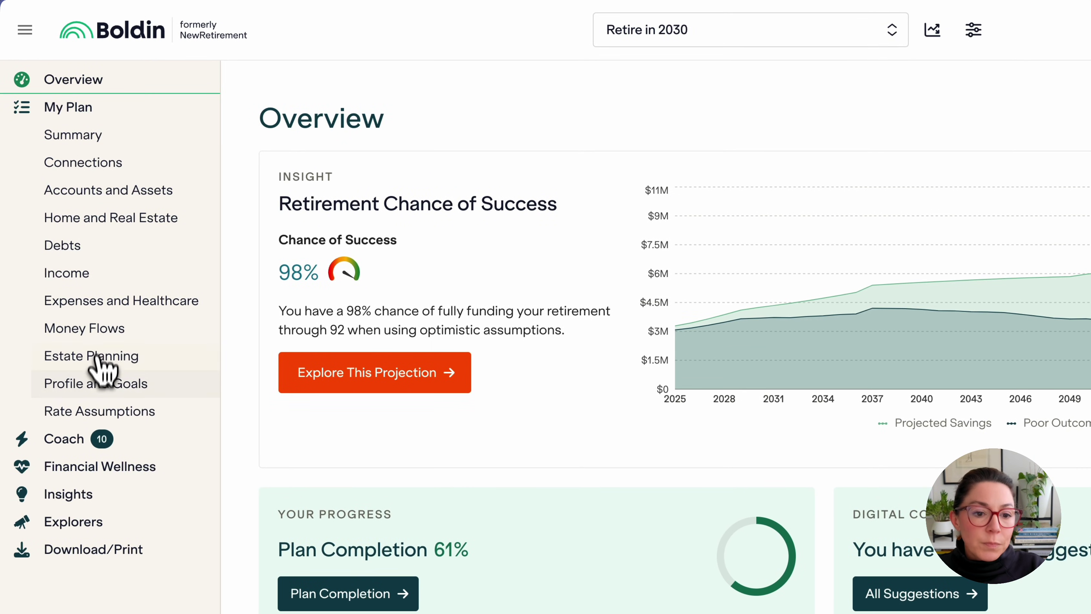
pyautogui.click(94, 384)
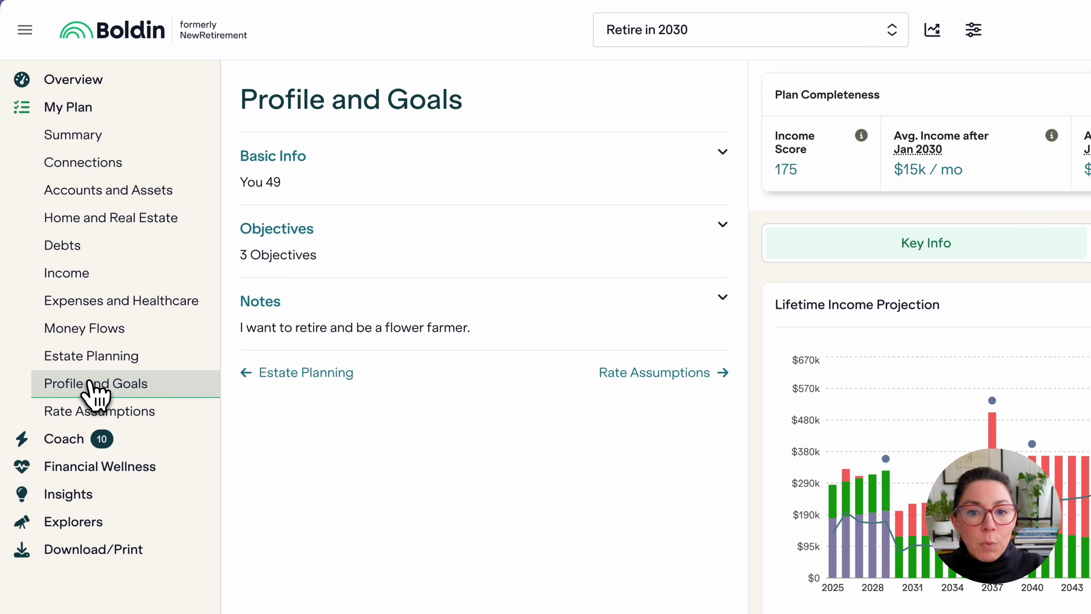
pyautogui.click(258, 159)
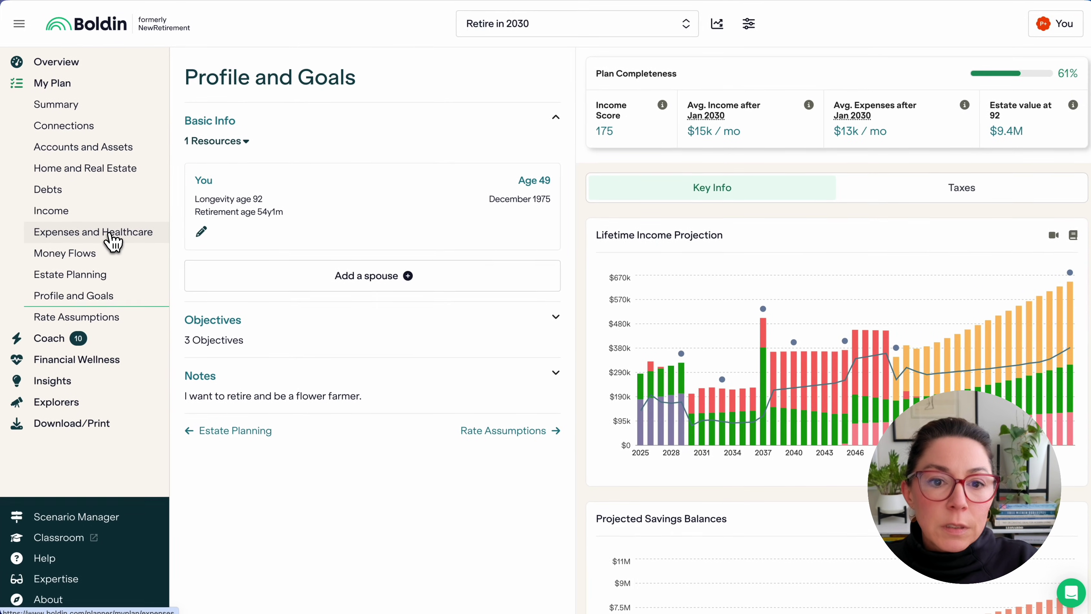
# Step: Expand Recurring Expenses under Expenses and Healthcare and open the Expenses Before Retirement entry for editing
pyautogui.click(113, 241)
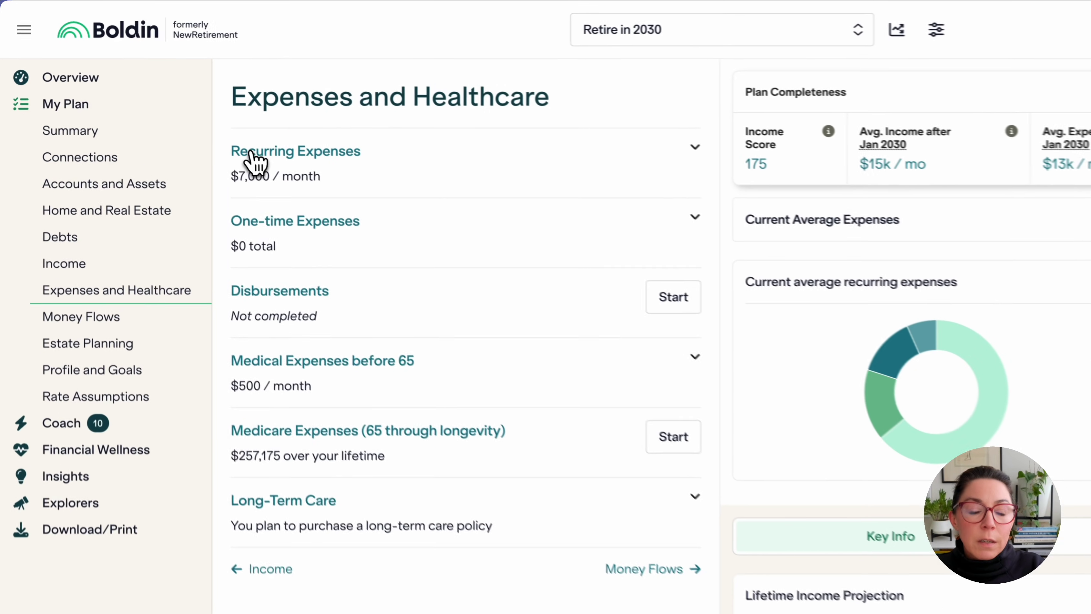
pyautogui.click(256, 163)
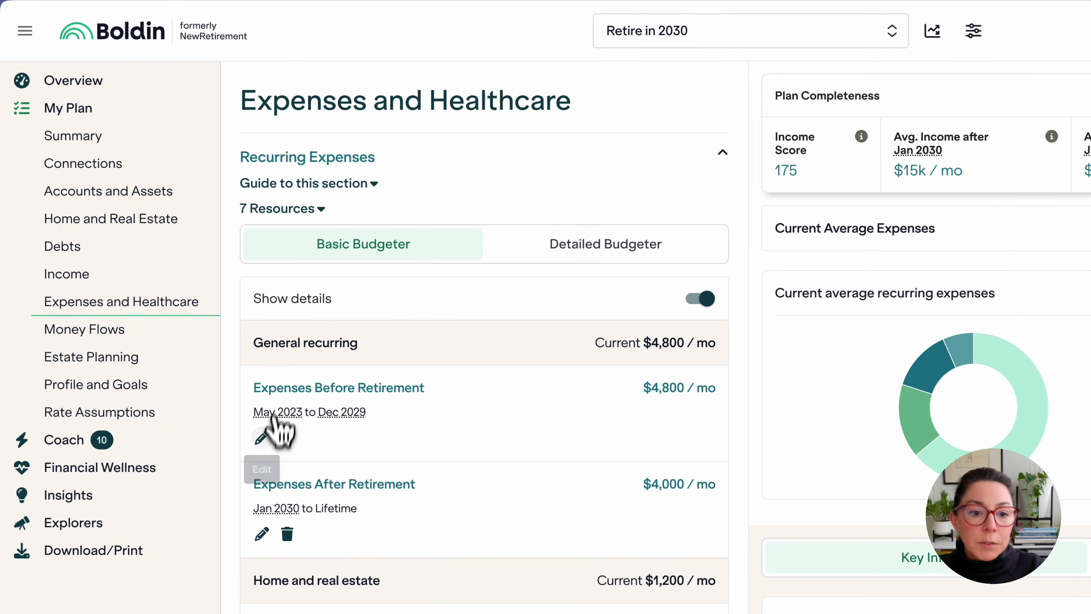
pyautogui.click(262, 439)
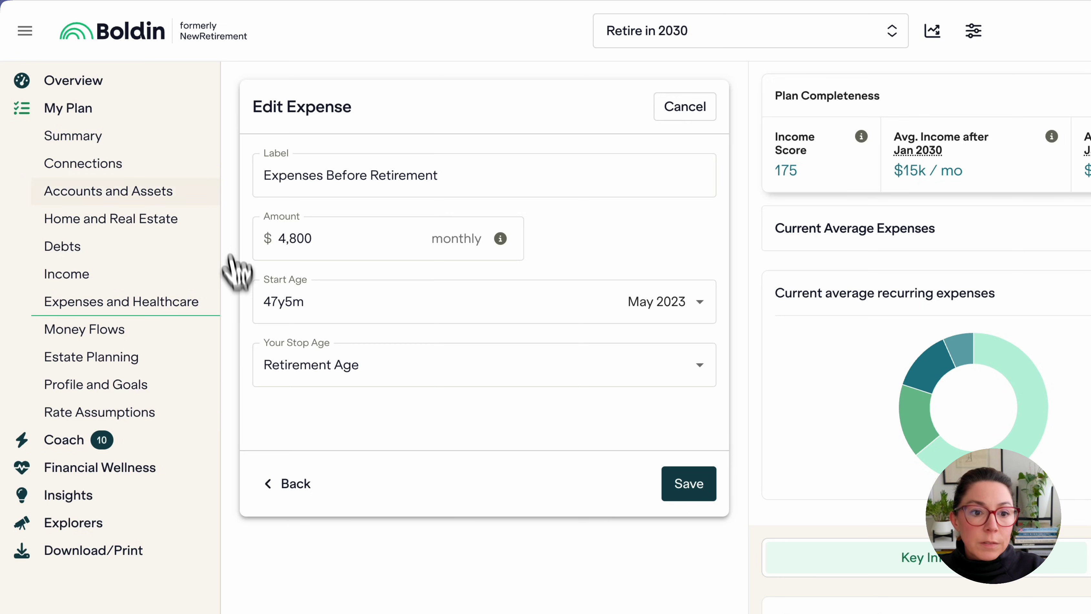
# Step: View the plan's Connections page, and expand the Savings section of Accounts and Assets
pyautogui.click(114, 166)
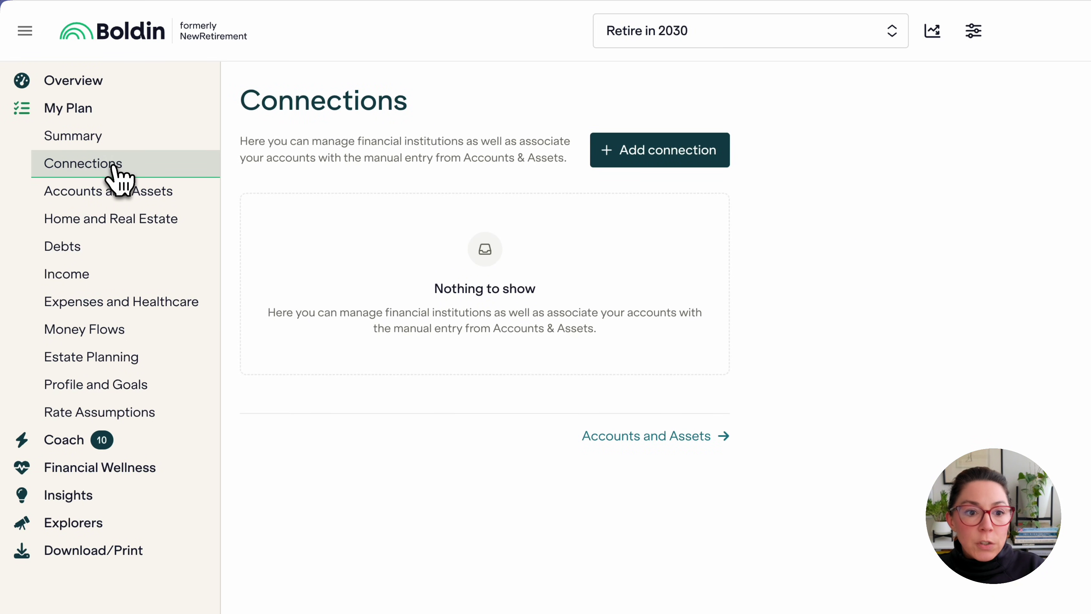
pyautogui.click(109, 192)
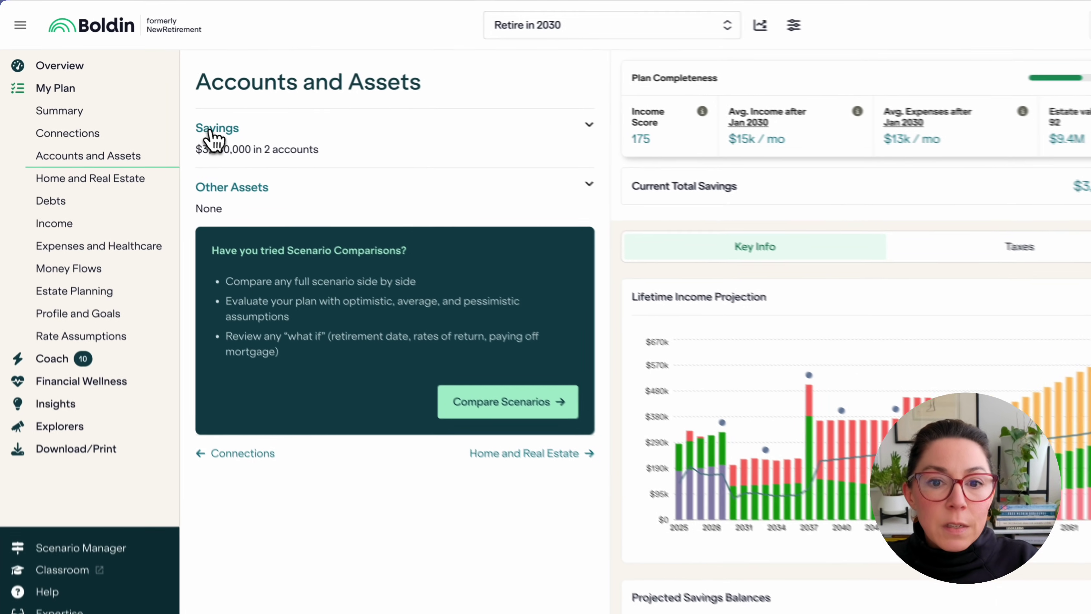
pyautogui.click(258, 157)
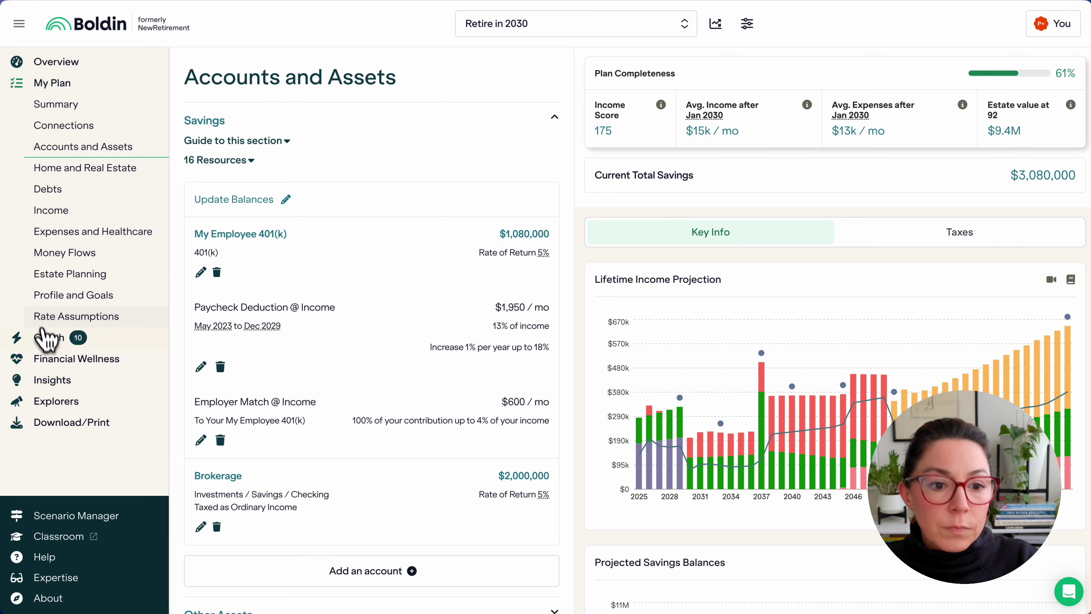
# Step: Open the Coach suggestions, expand the To-do list and view the Select Savings Account for Excess Income suggestion
pyautogui.click(48, 340)
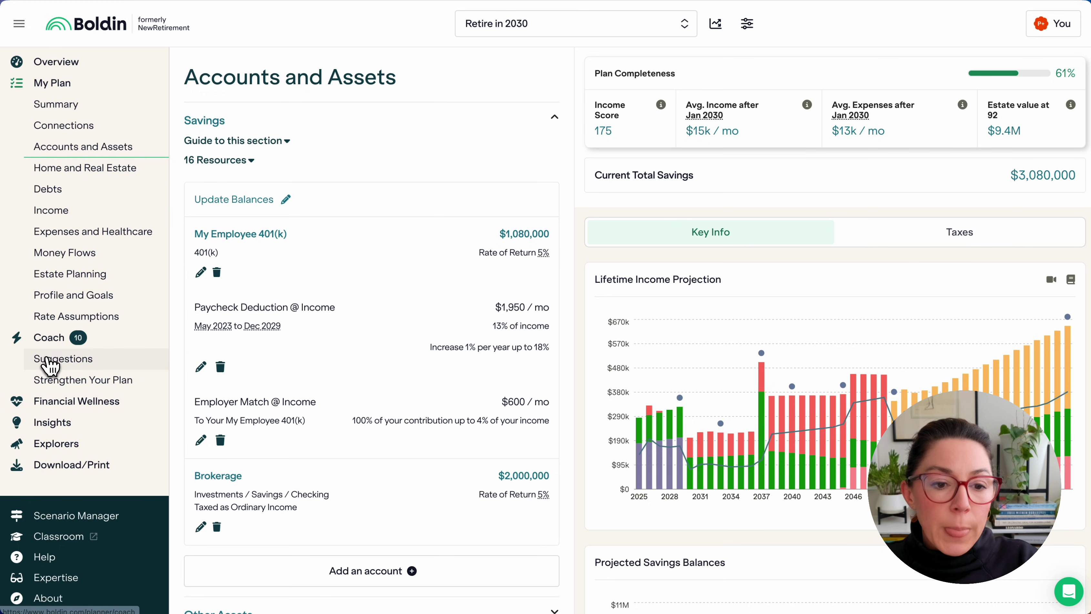
pyautogui.click(48, 358)
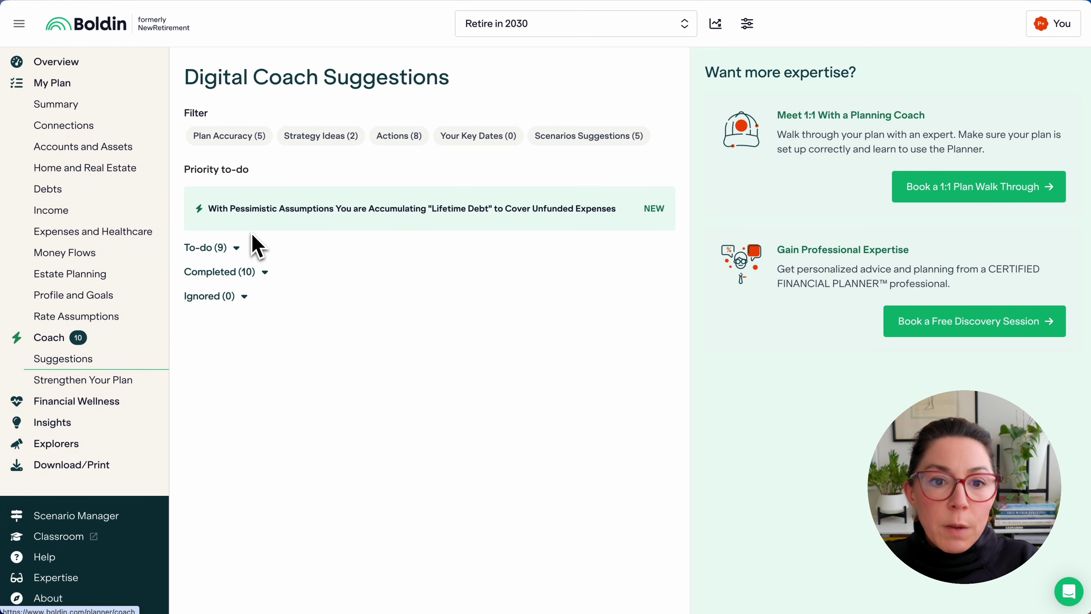
pyautogui.click(236, 249)
pyautogui.click(336, 303)
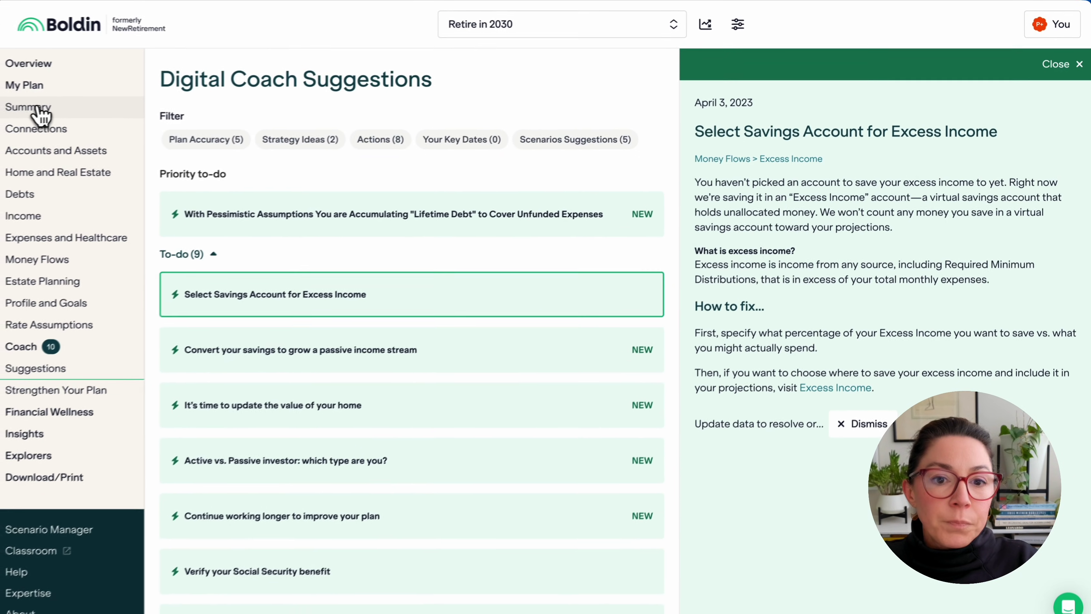
# Step: Review the plan summary's section completion cards and the Milestones timeline
pyautogui.click(37, 109)
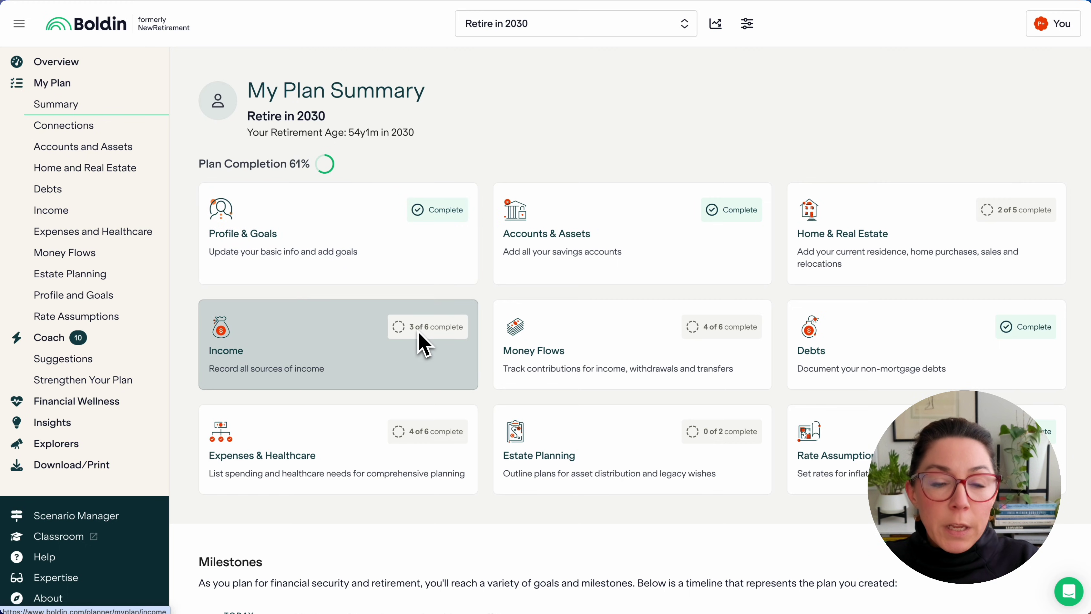
pyautogui.scroll(-2, 432, 426)
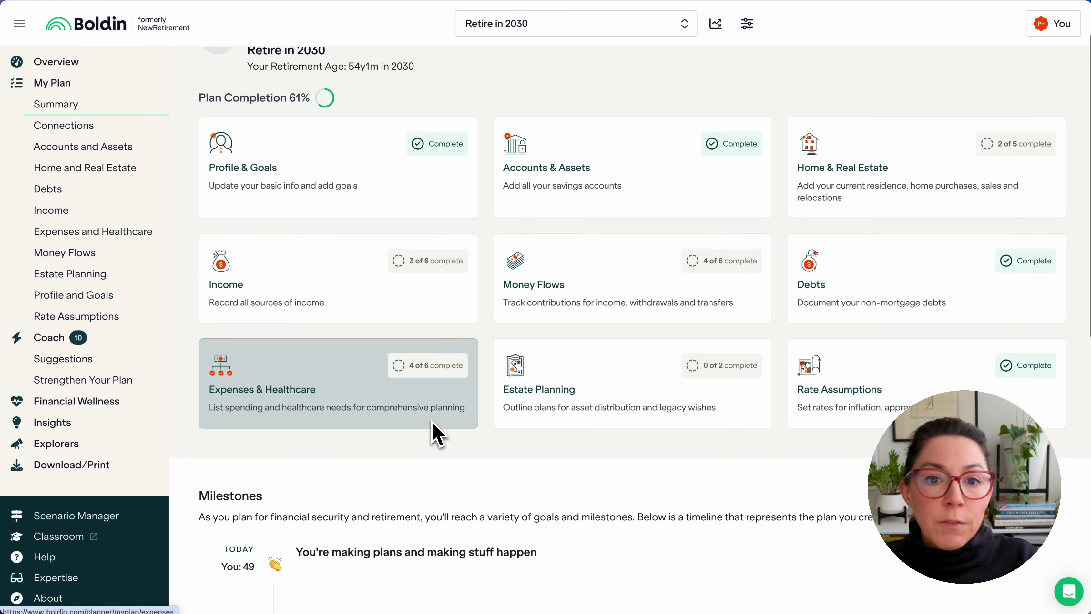
pyautogui.scroll(-5, 432, 422)
pyautogui.scroll(-3, 434, 430)
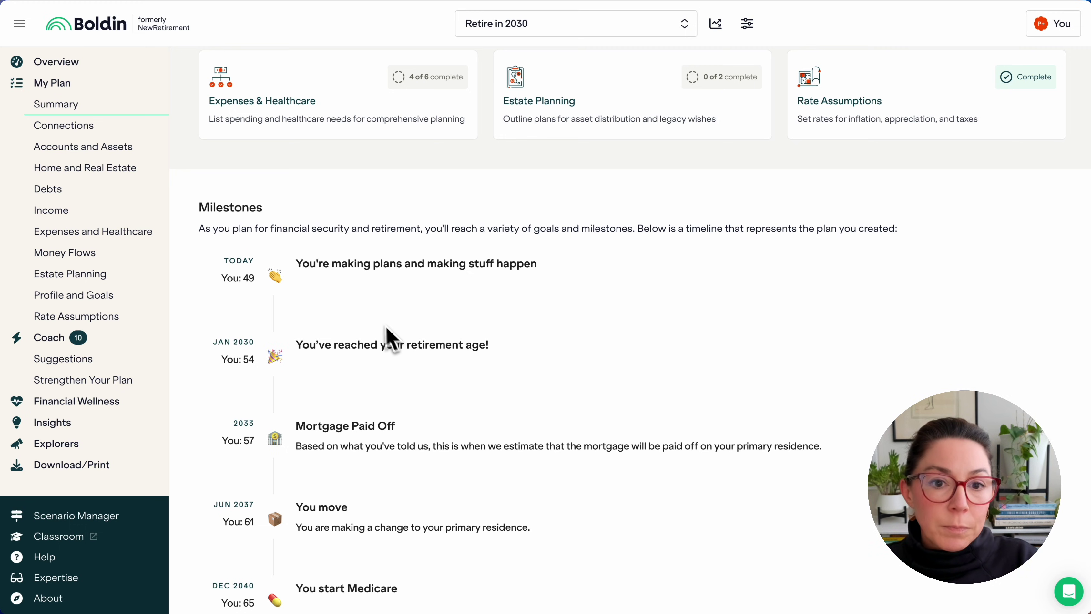
# Step: Return to the Overview and explore the Retirement Chance of Success projection
pyautogui.click(52, 63)
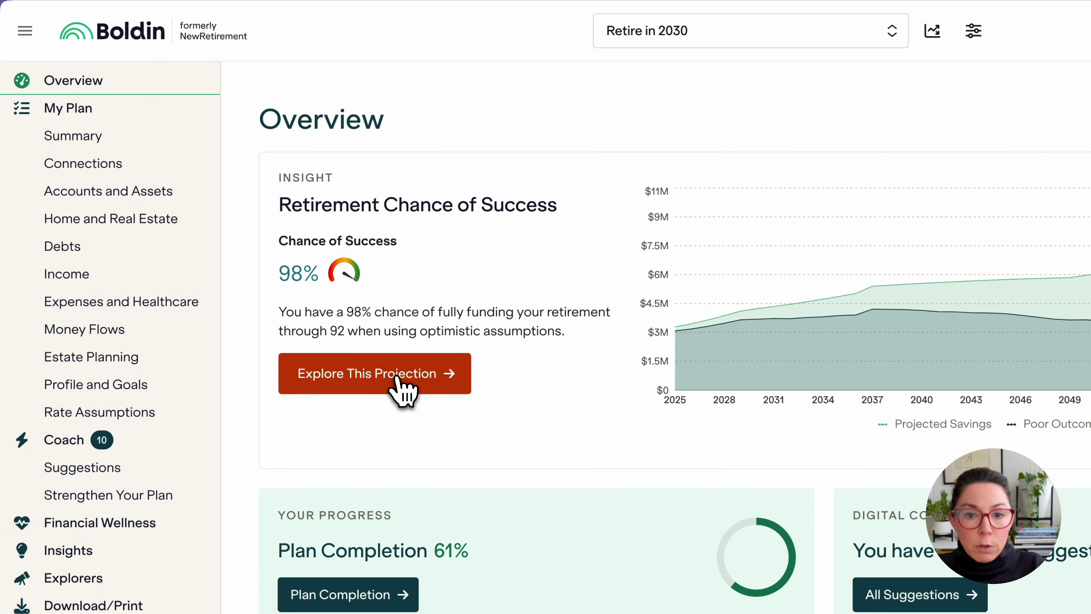
pyautogui.click(395, 376)
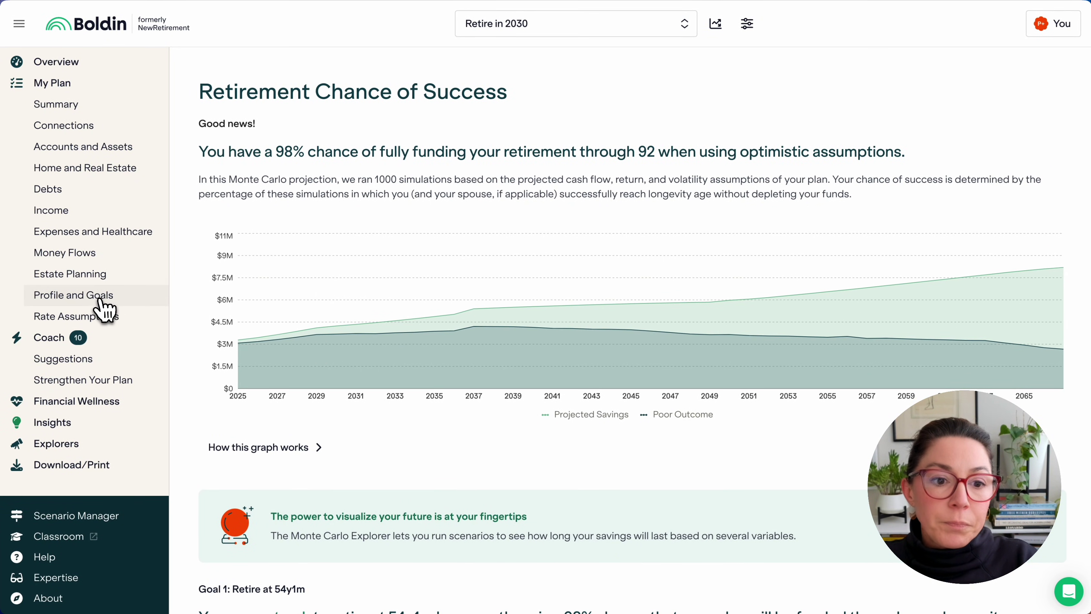
# Step: View the Savings Rate (Today) metric and its action items in the Financial Wellness snapshot, and close the metric overview
pyautogui.click(77, 404)
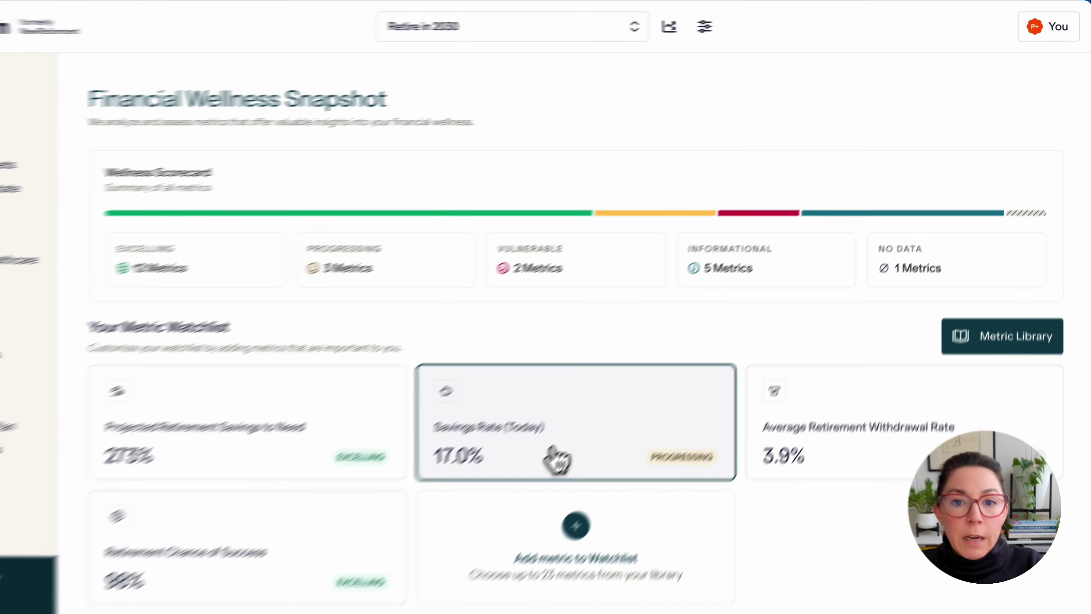
pyautogui.click(614, 408)
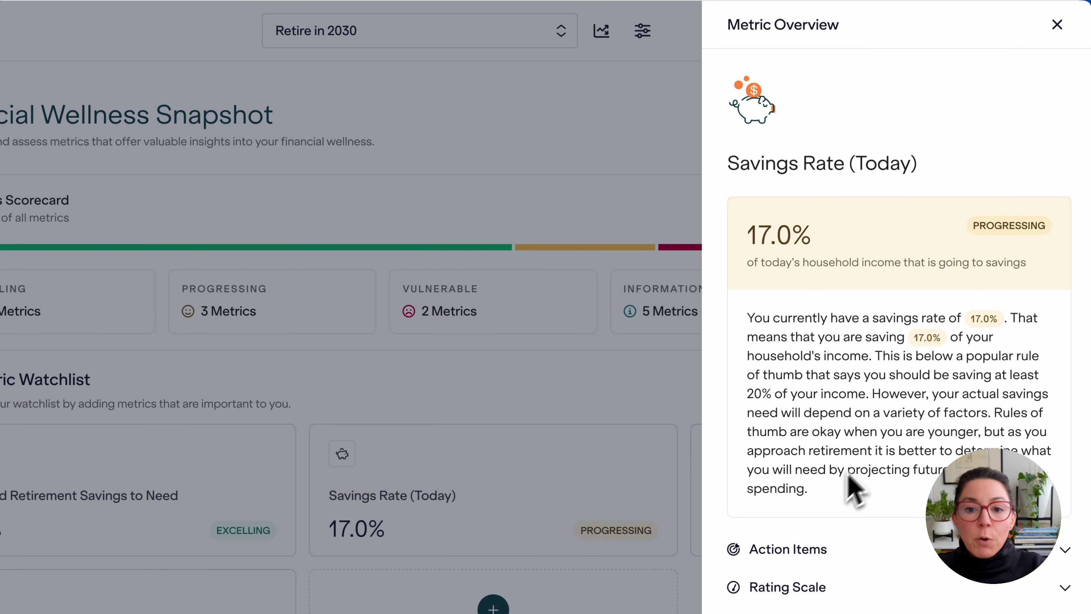
pyautogui.click(807, 501)
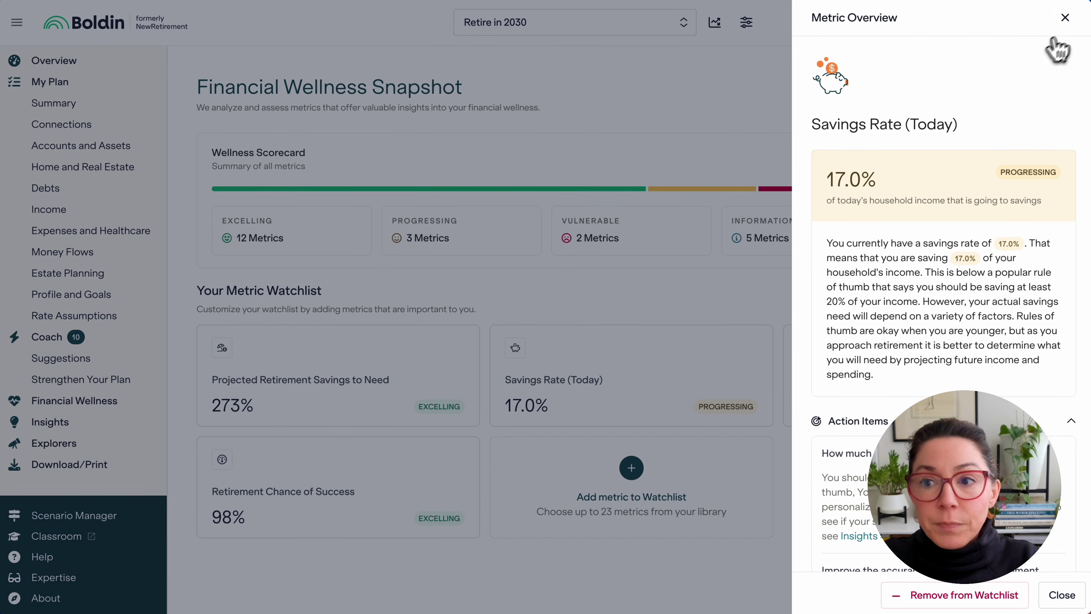
pyautogui.click(1065, 17)
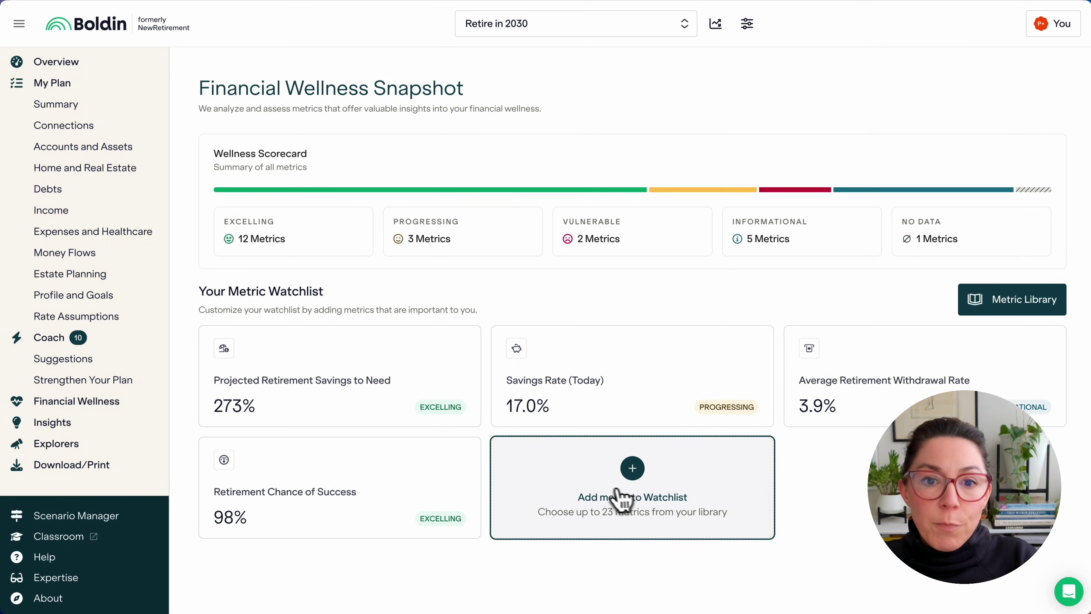
# Step: Remove the Projected Retirement Savings to Need metric from the watchlist and return to the Financial Wellness snapshot
pyautogui.click(653, 502)
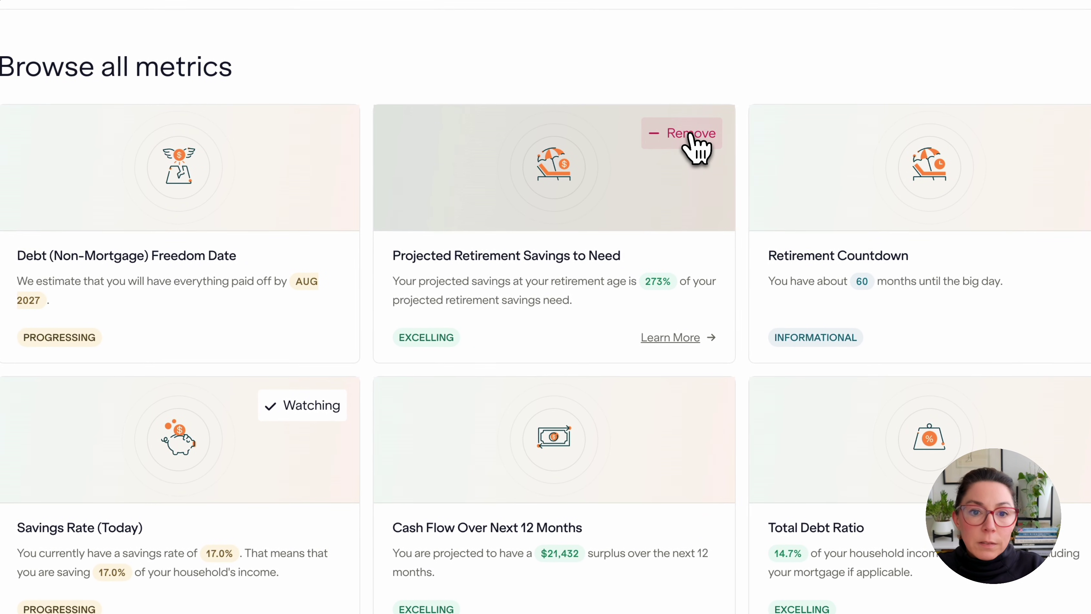
pyautogui.click(691, 137)
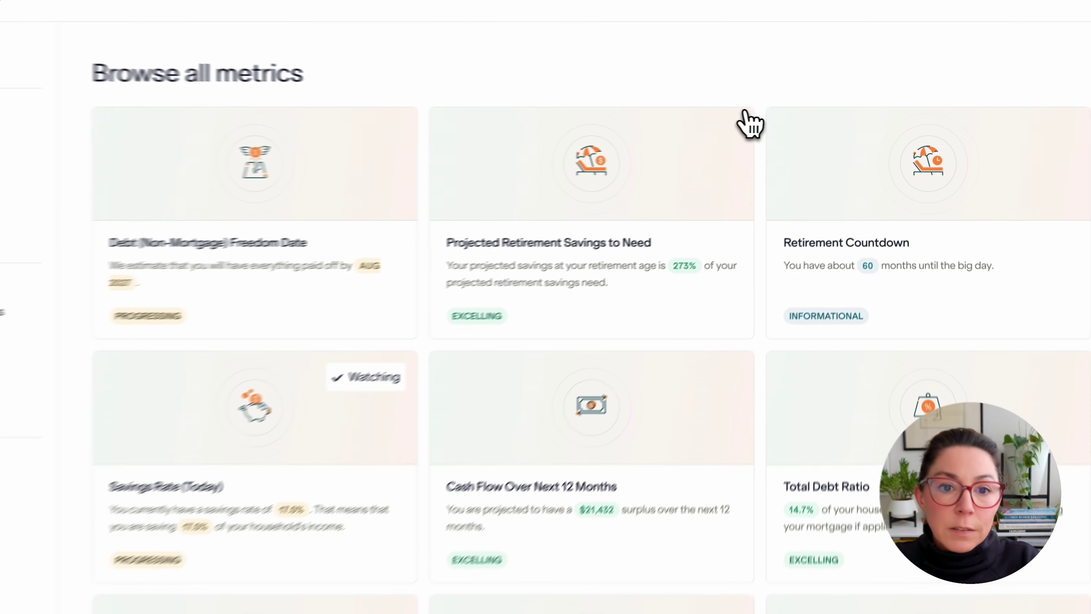
pyautogui.click(49, 36)
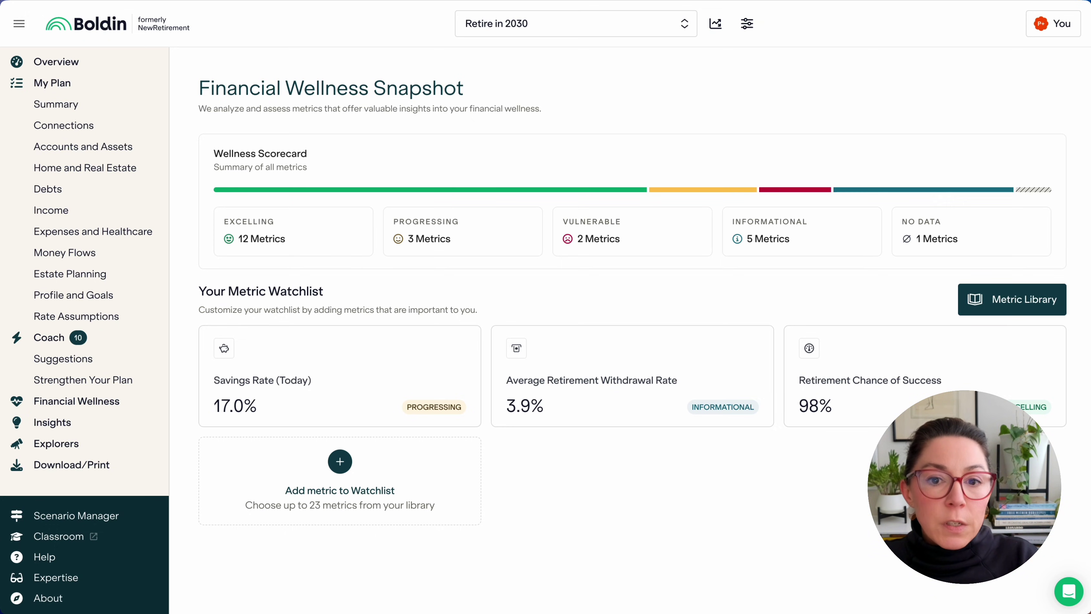
# Step: Review the claiming strategies, monthly income and lifetime benefit comparison in the Social Security Explorer, and keep the current strategy
pyautogui.click(53, 447)
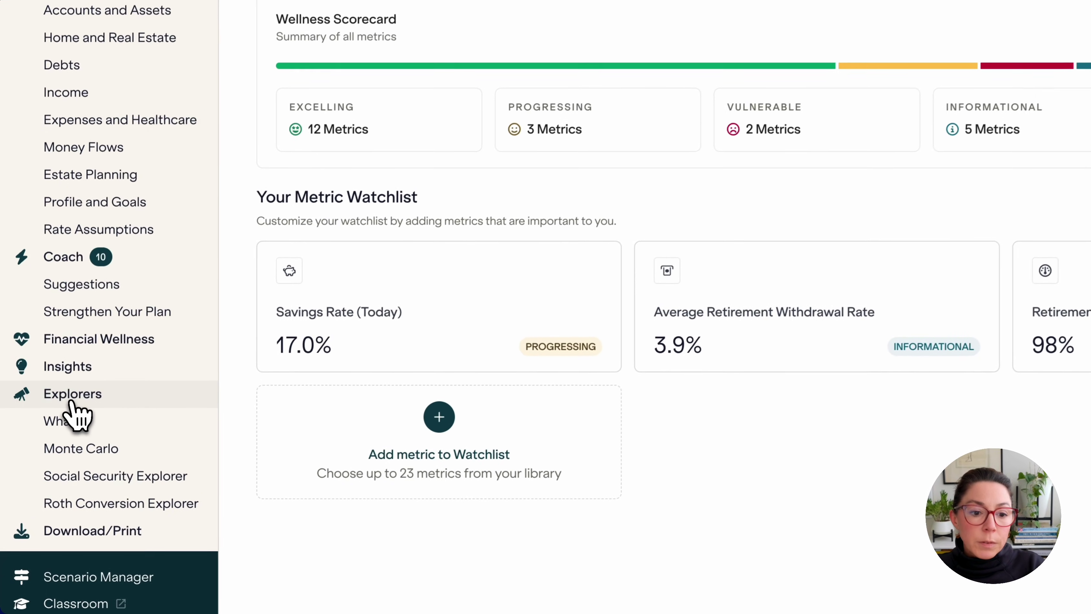
pyautogui.click(110, 478)
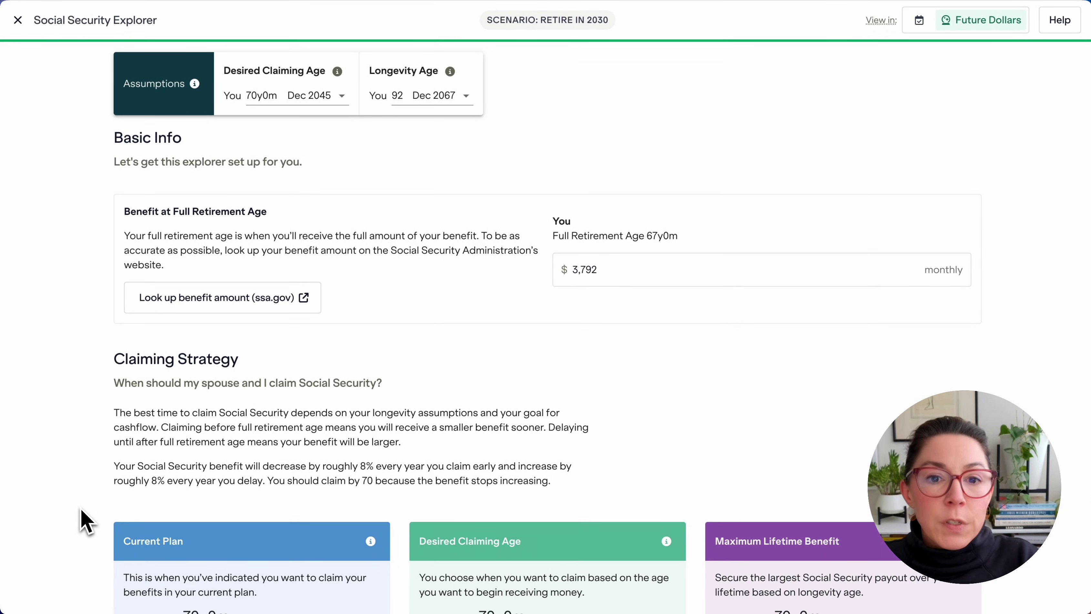
pyautogui.scroll(-5, 139, 537)
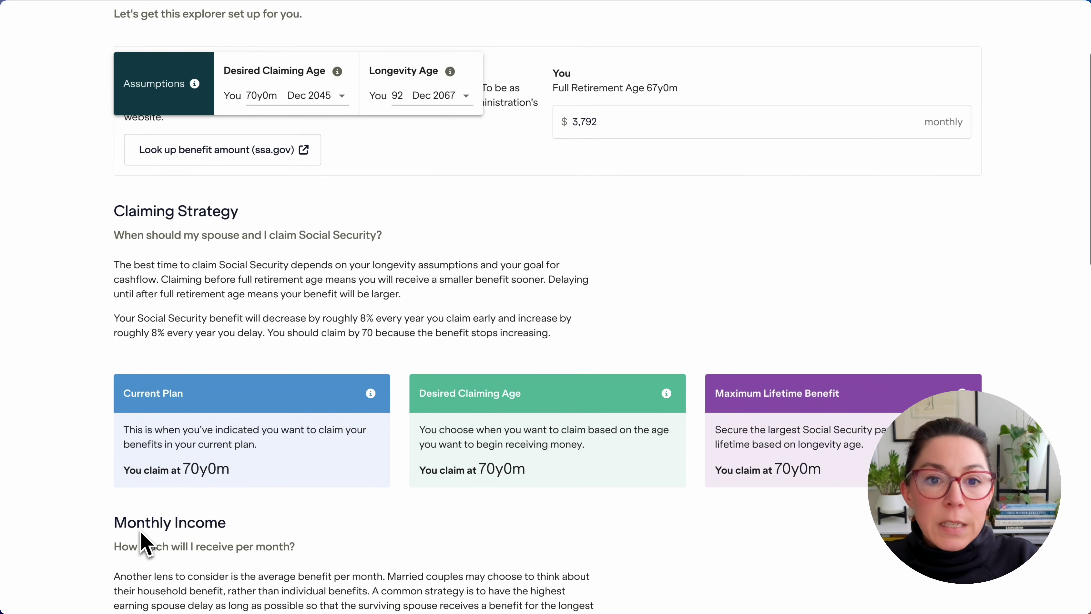
pyautogui.scroll(-5, 144, 544)
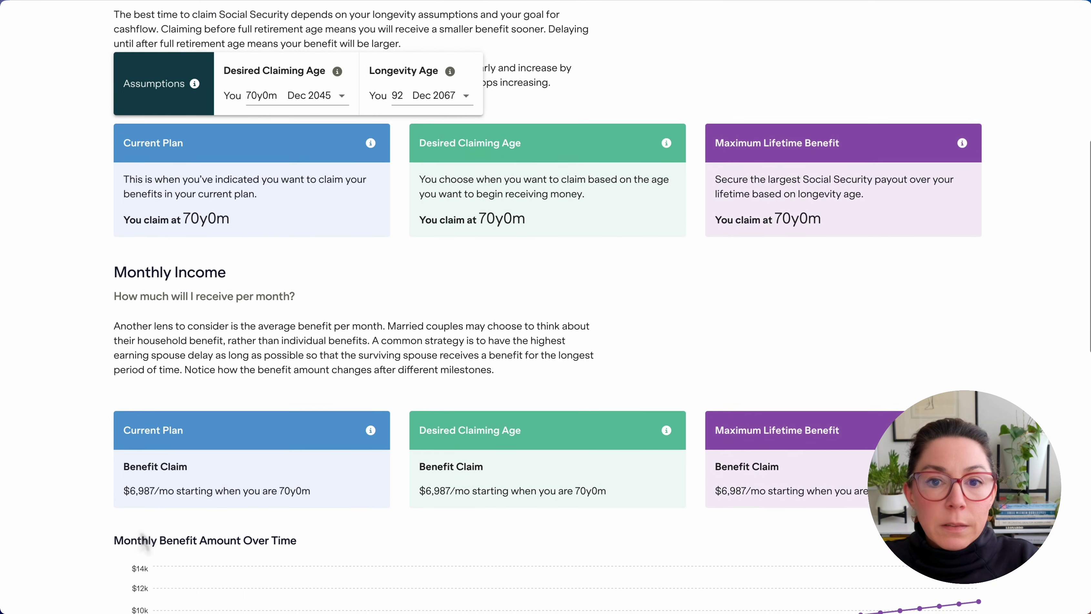
pyautogui.scroll(-4, 545, 307)
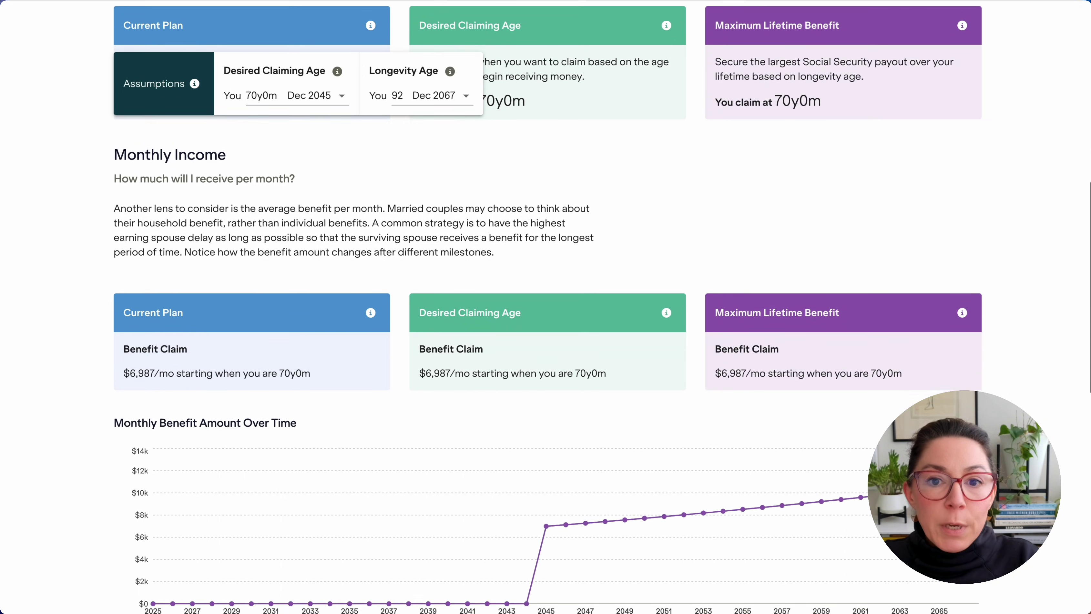
pyautogui.scroll(-5, 546, 307)
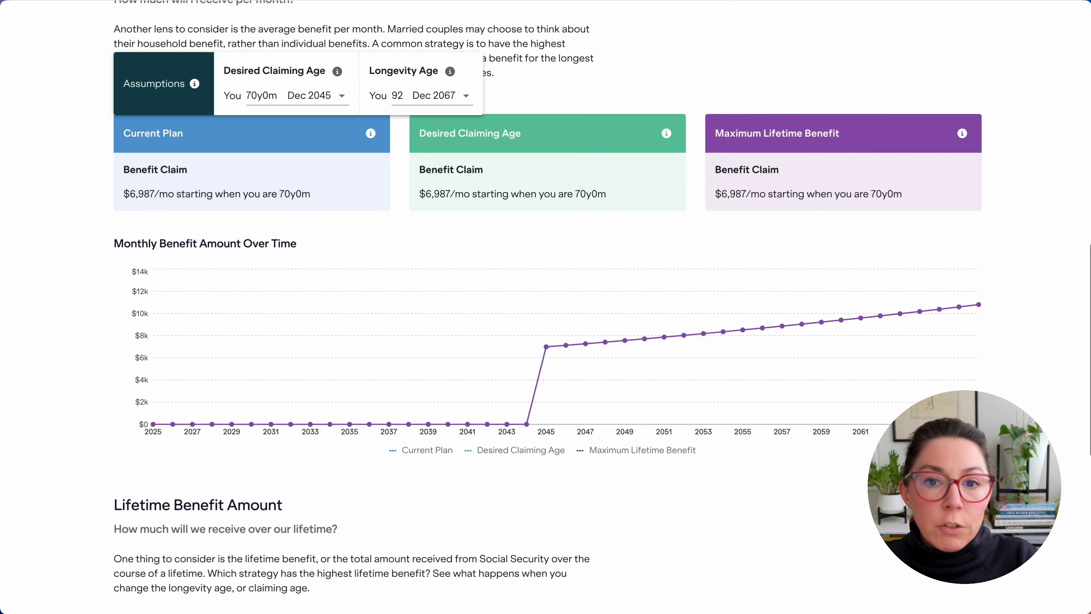
pyautogui.scroll(-7, 146, 543)
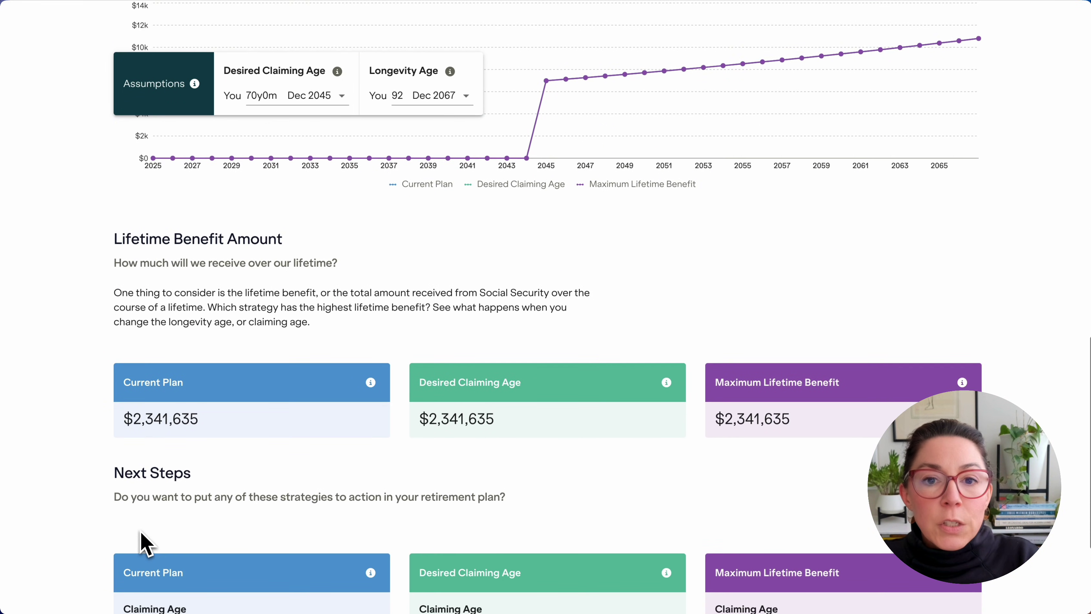
pyautogui.scroll(-2, 145, 543)
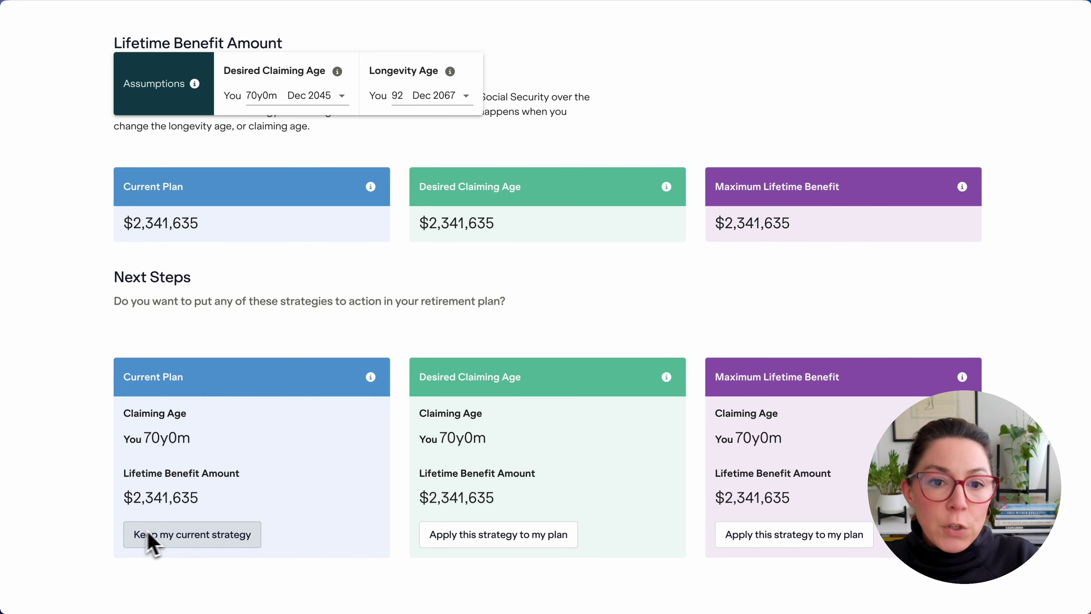
pyautogui.click(148, 542)
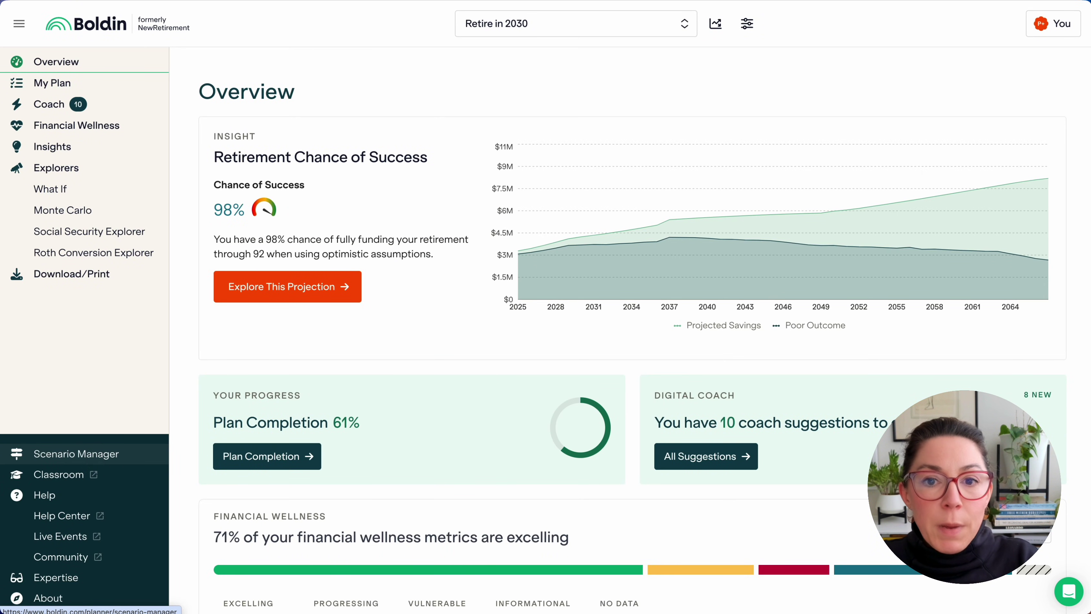
# Step: Compare the key metrics of the Retire in 2027 baseline plan and the Retire in 2030 scenario, and close the comparison
pyautogui.click(76, 453)
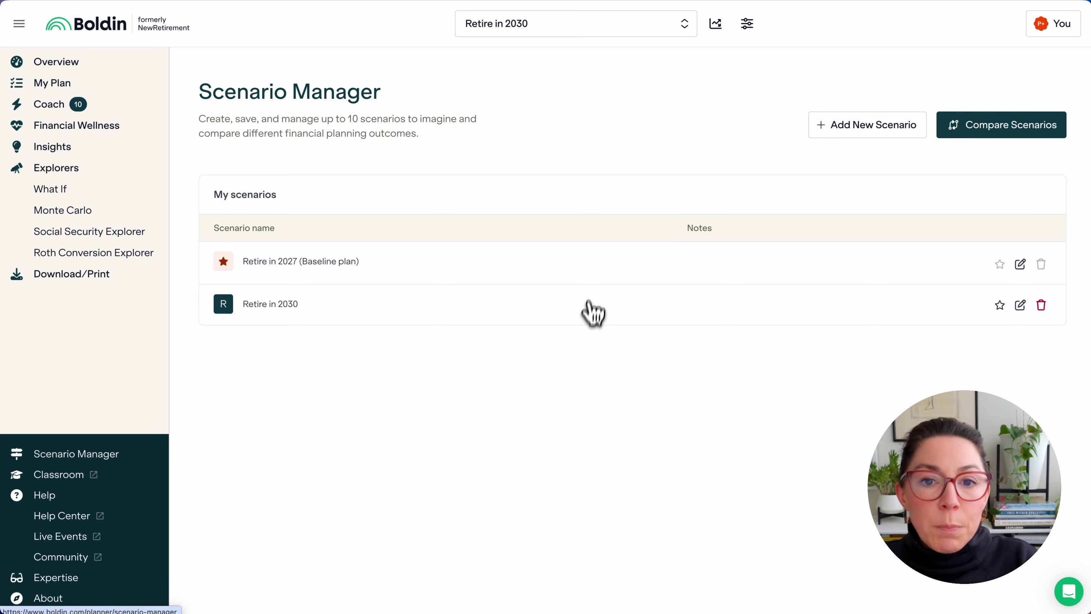
pyautogui.click(997, 137)
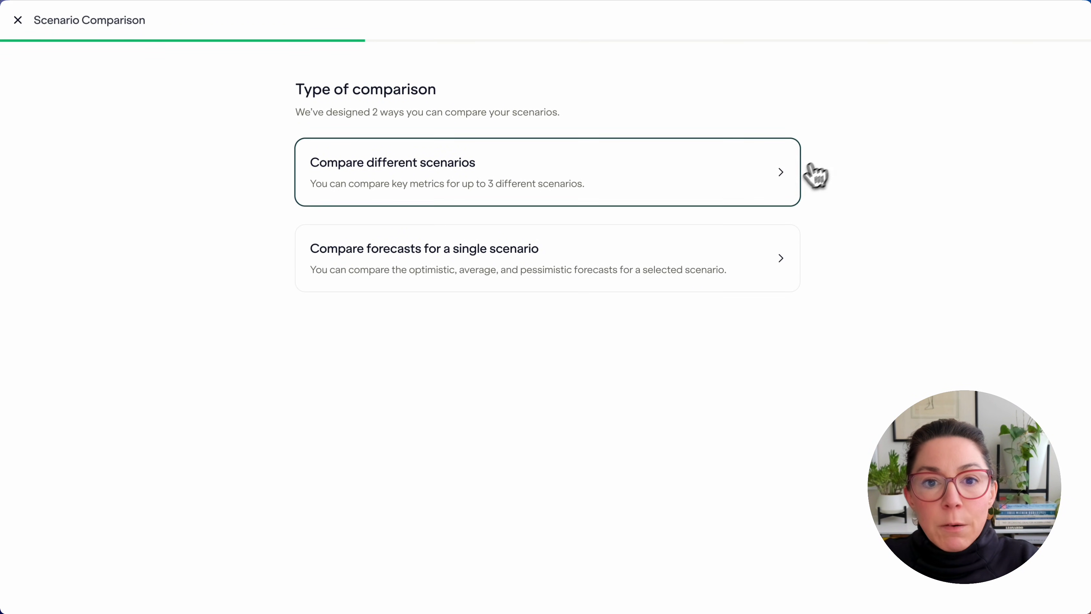
pyautogui.click(780, 178)
pyautogui.click(469, 162)
pyautogui.click(469, 224)
pyautogui.click(471, 285)
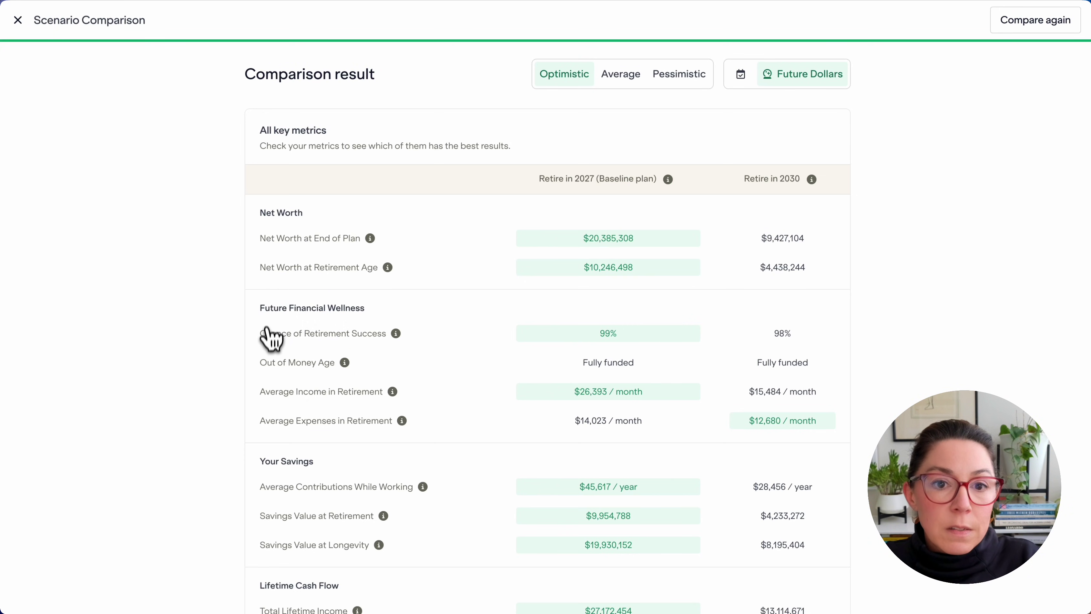
pyautogui.click(17, 23)
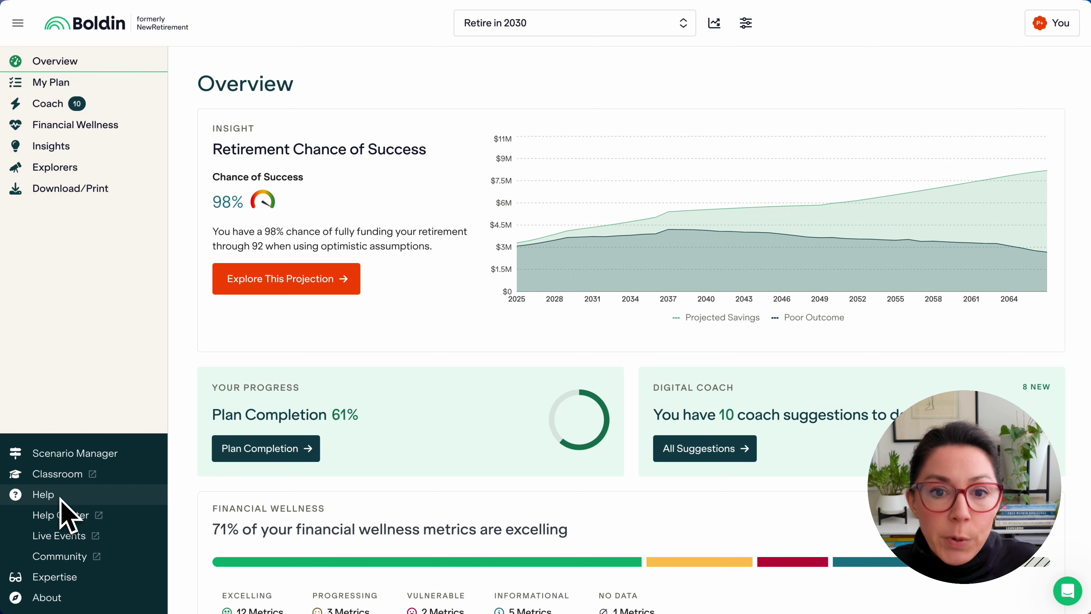
# Step: View the support resources: the Help Center articles, the in-planner help chat and the 1:1 Coaching page
pyautogui.hotkey('ctrl', 'Tab')
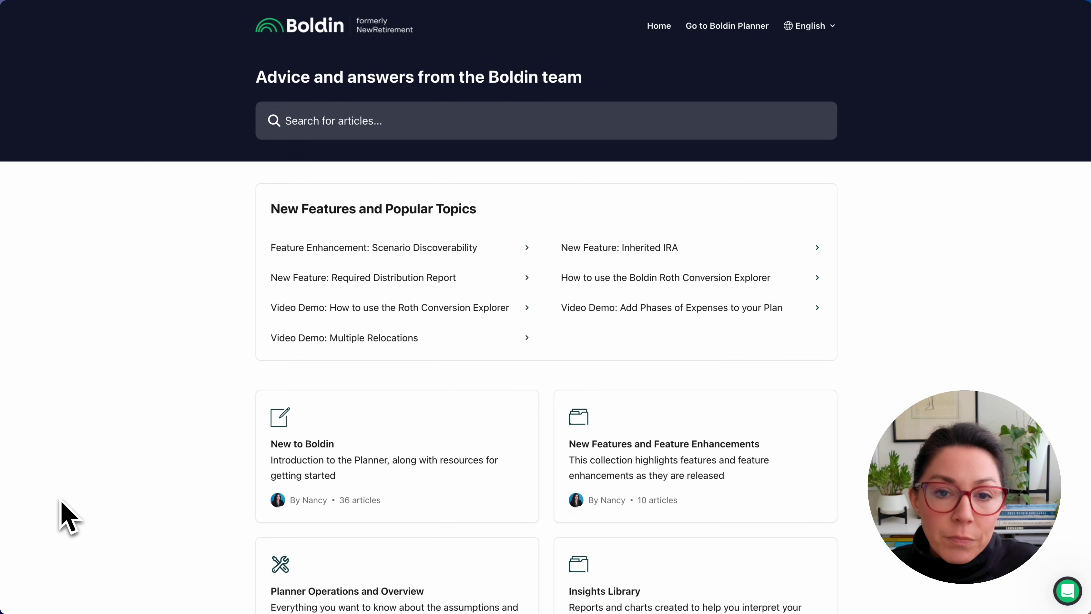
pyautogui.hotkey('ctrl', 'shift', 'Tab')
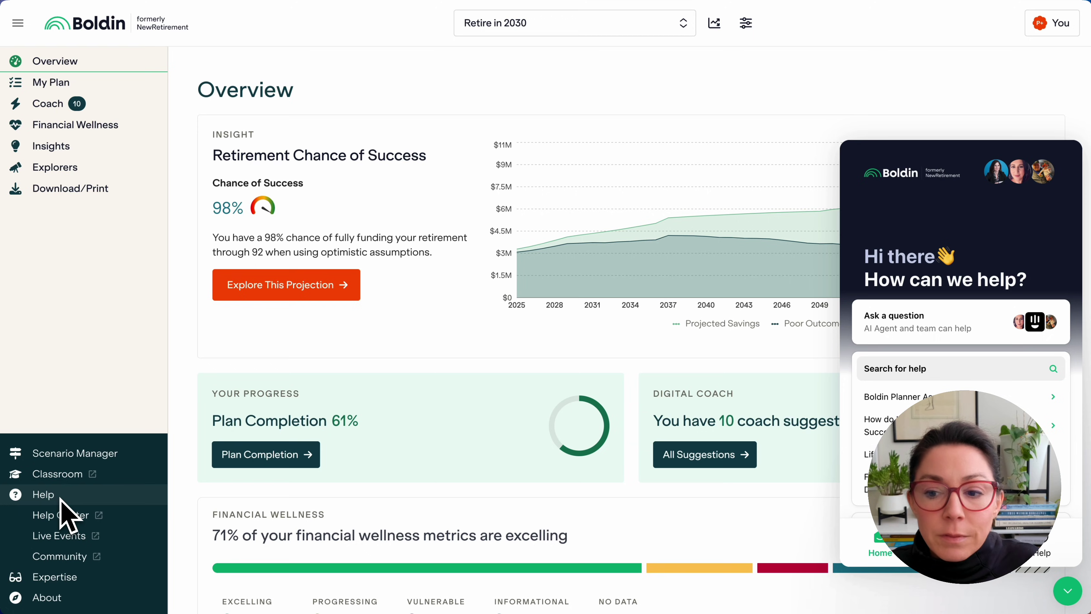
pyautogui.hotkey('ctrl', 'shift', 'Tab')
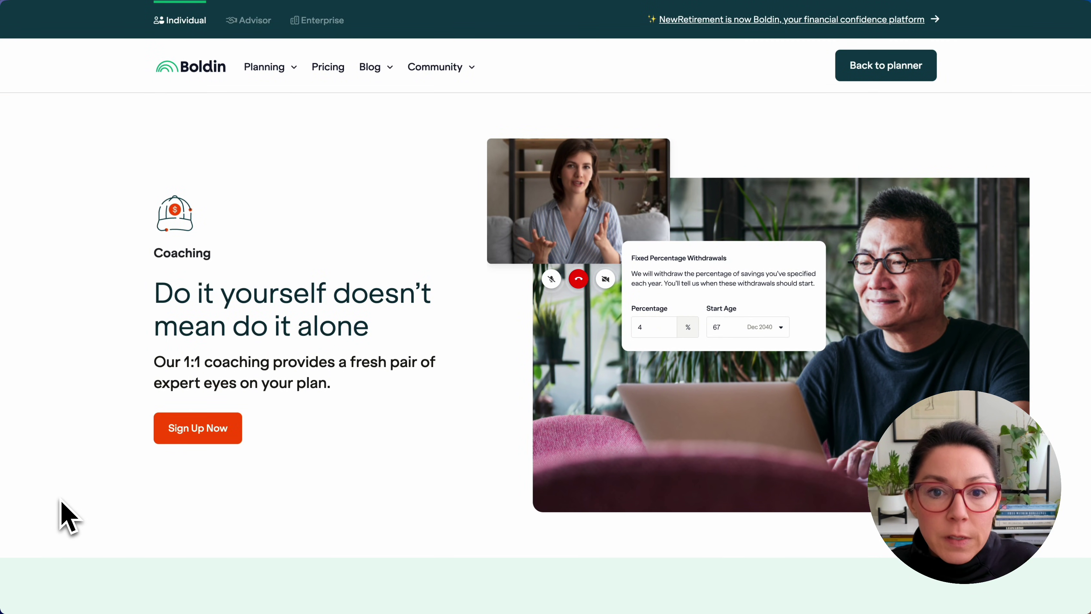
# Step: Browse the pre-recorded courses in the Boldin Classroom and open the Get Started Series course
pyautogui.hotkey('ctrl', 'shift', 'Tab')
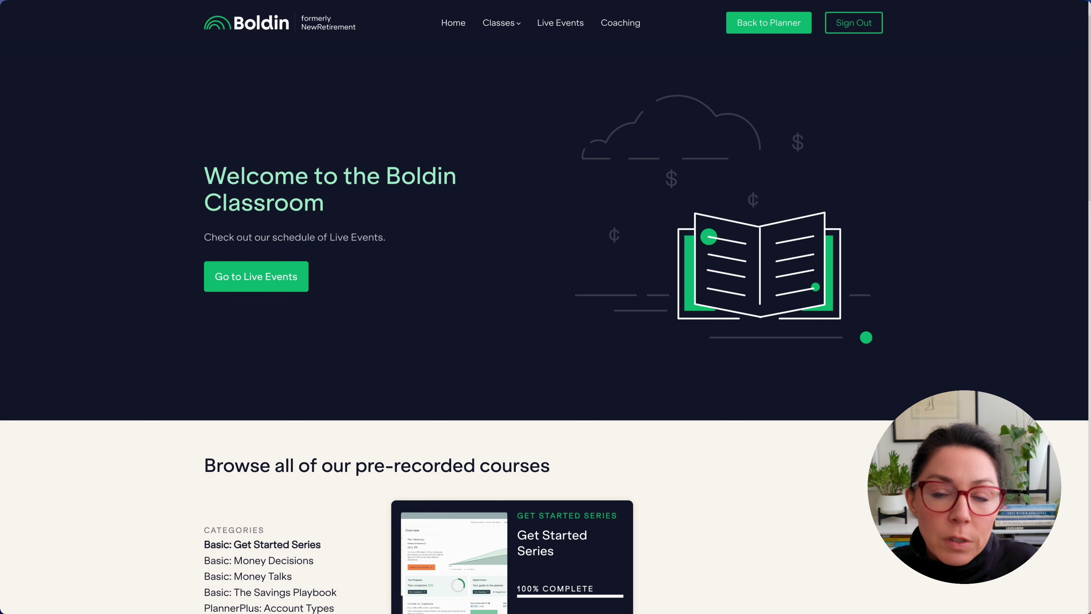
pyautogui.scroll(-2, 224, 534)
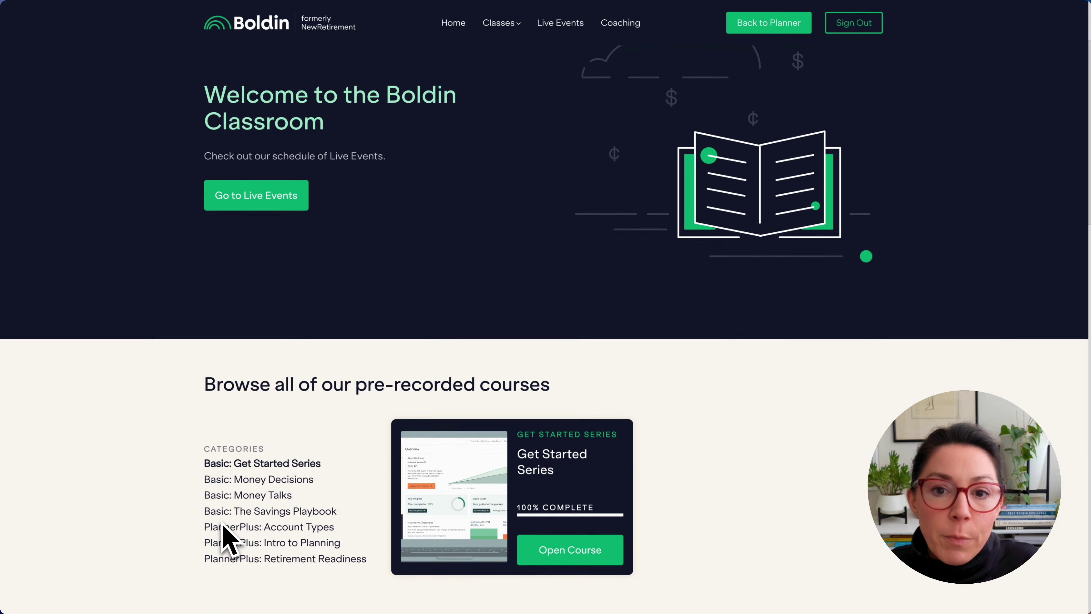
pyautogui.scroll(-1, 223, 529)
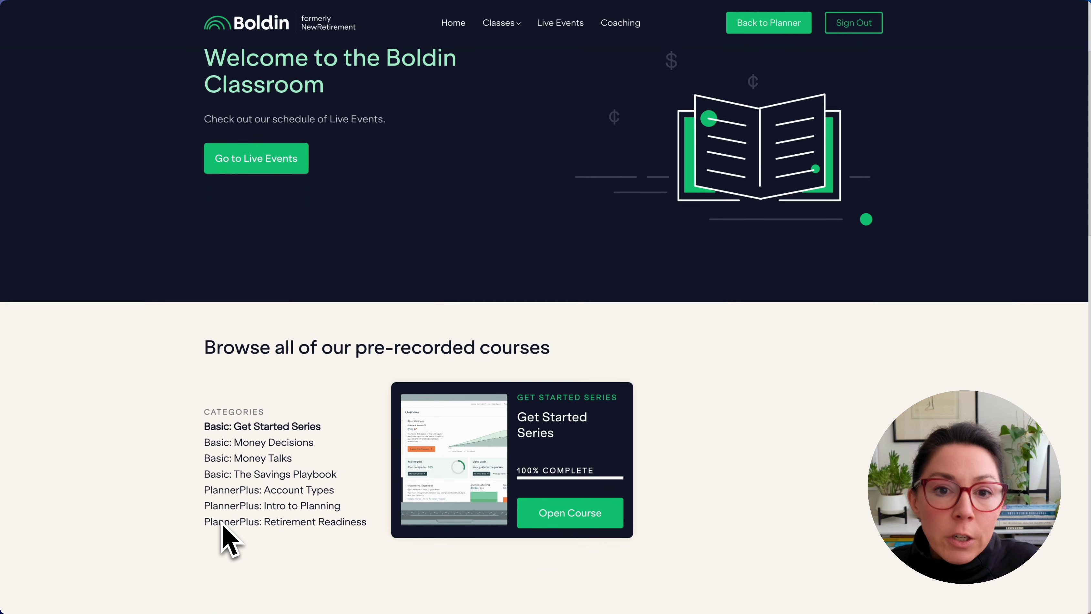
pyautogui.click(572, 518)
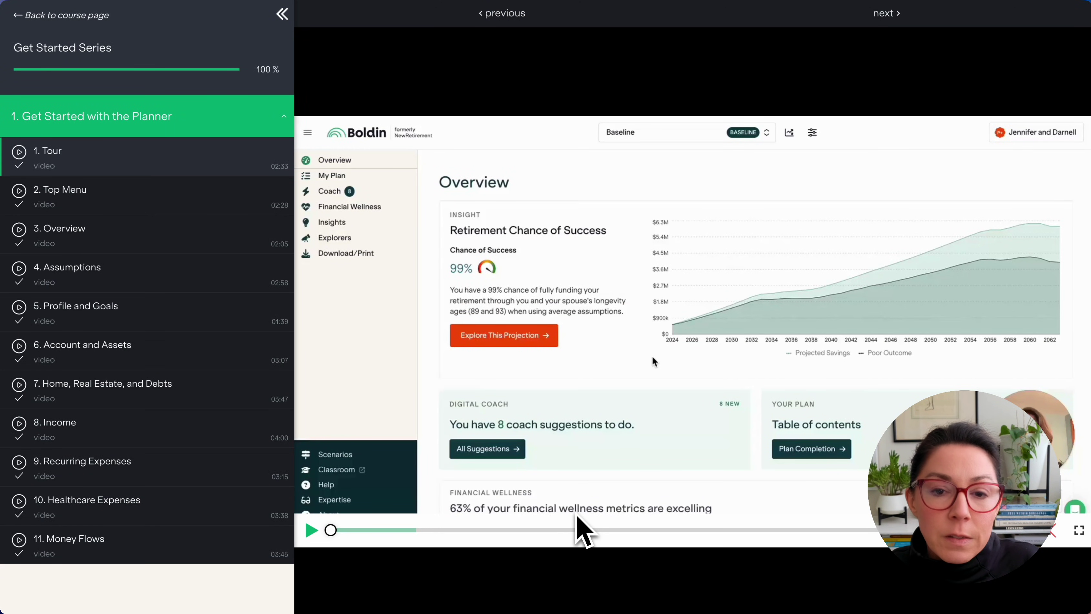